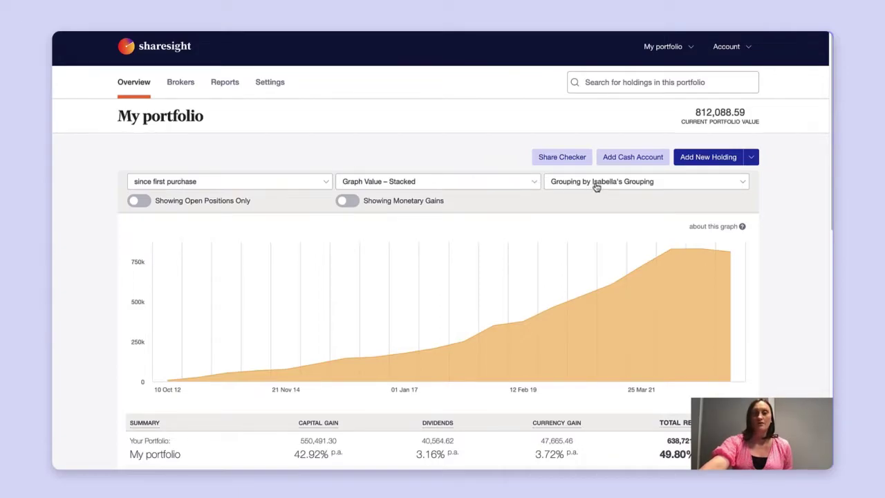
# Keep the since-first-purchase period, include closed positions, and show gains as percentages.
pyautogui.click(173, 182)
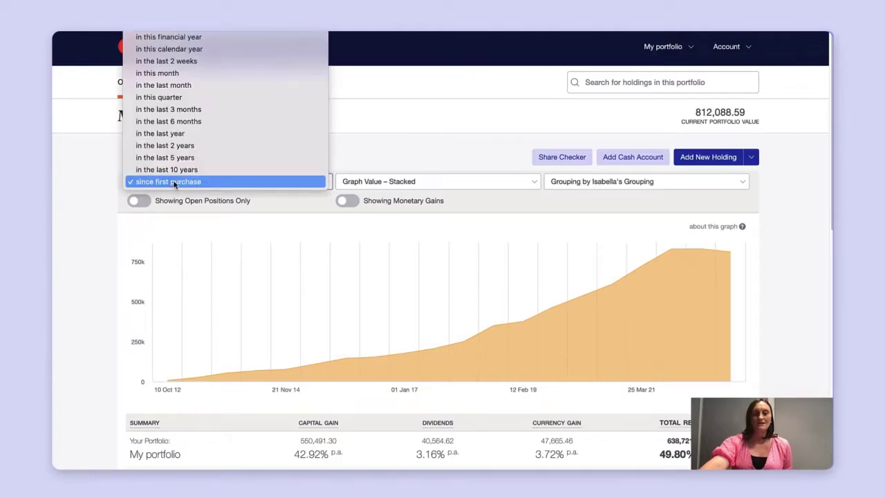
pyautogui.click(173, 181)
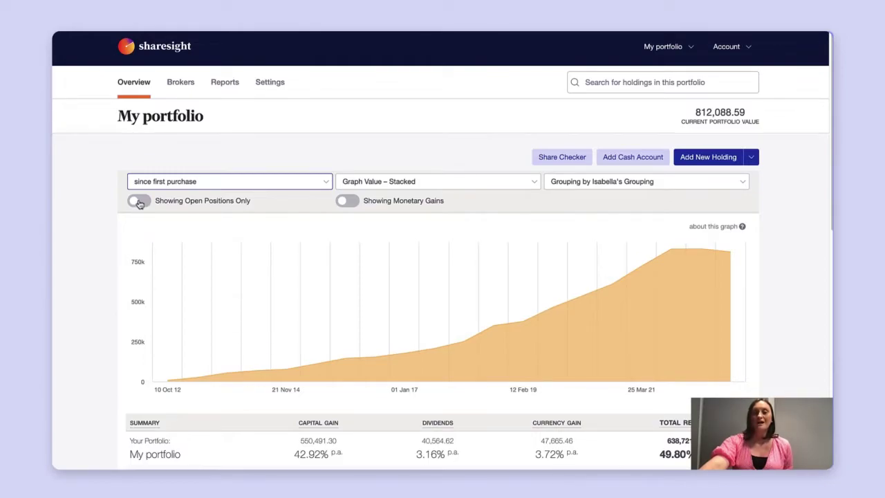
pyautogui.click(139, 201)
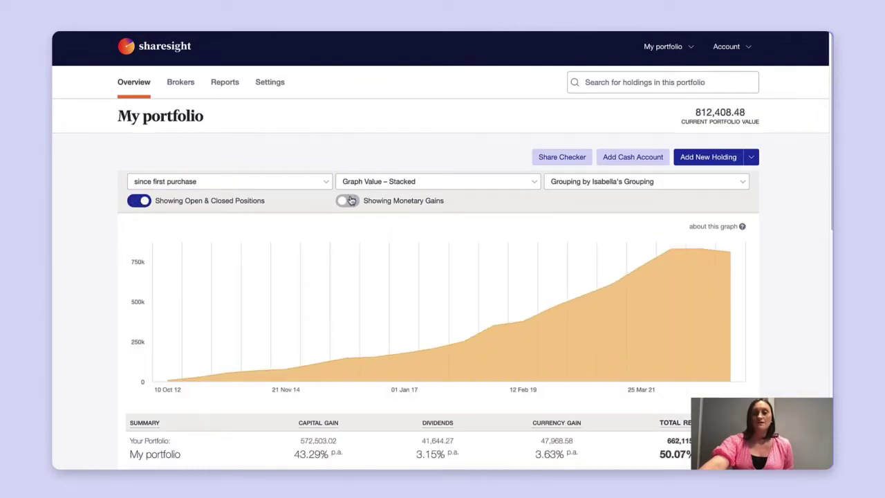
pyautogui.click(347, 202)
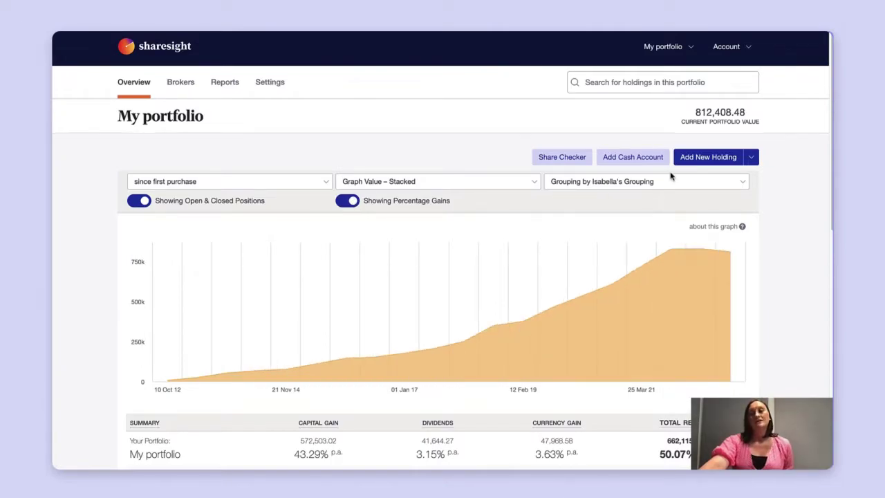
pyautogui.click(632, 185)
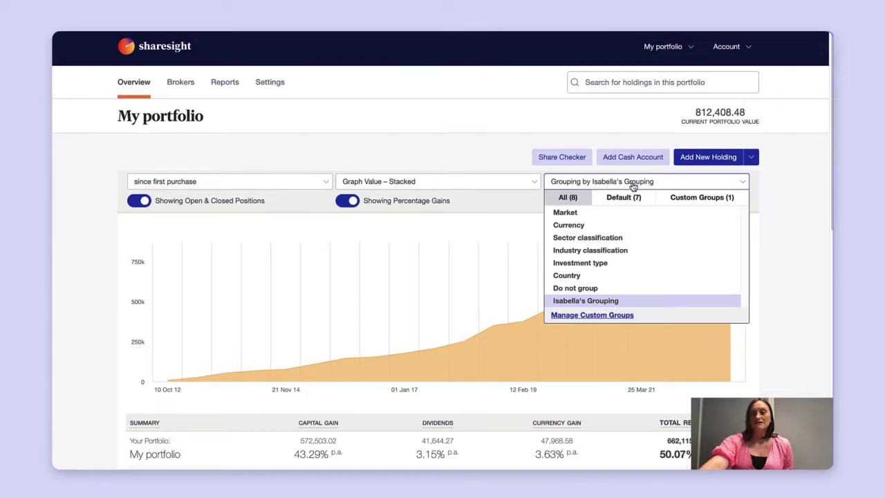
# Browse the custom and all grouping options, then set the period to this financial year.
pyautogui.click(677, 199)
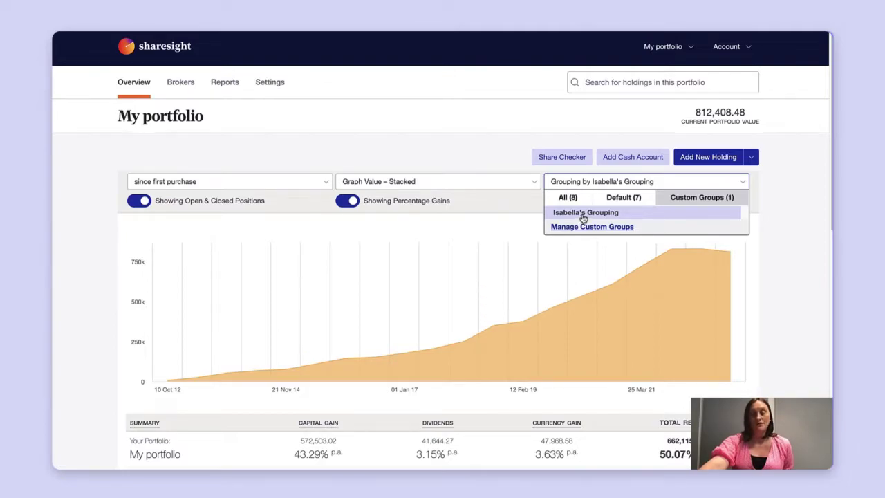
pyautogui.click(558, 200)
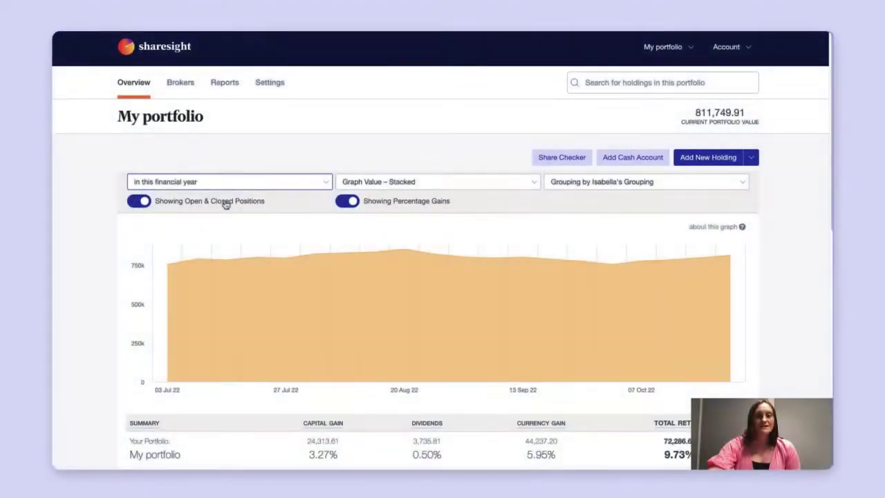
pyautogui.click(223, 182)
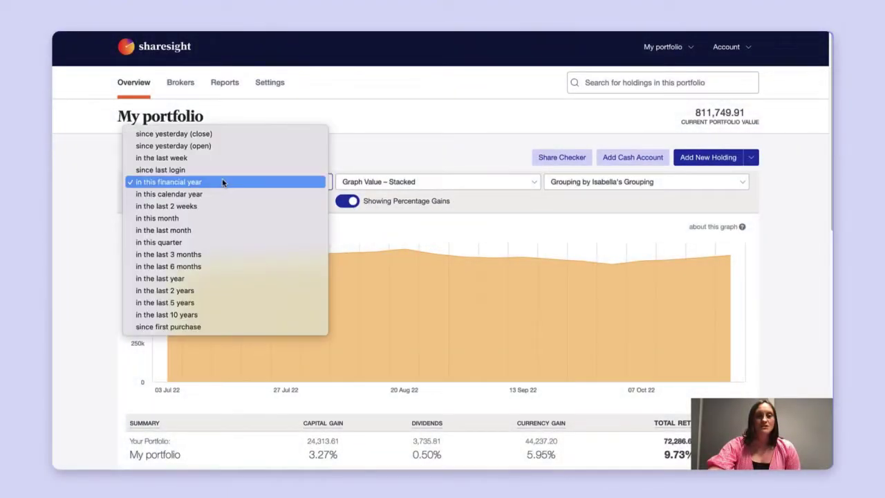
pyautogui.click(222, 182)
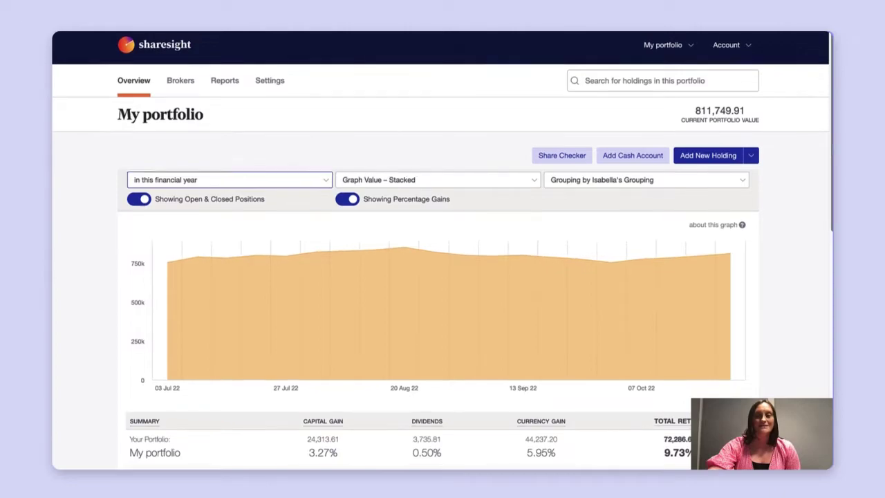
# Scroll down the overview to the 'Your Holdings Grouped By' table.
pyautogui.scroll(-3, 138, 280)
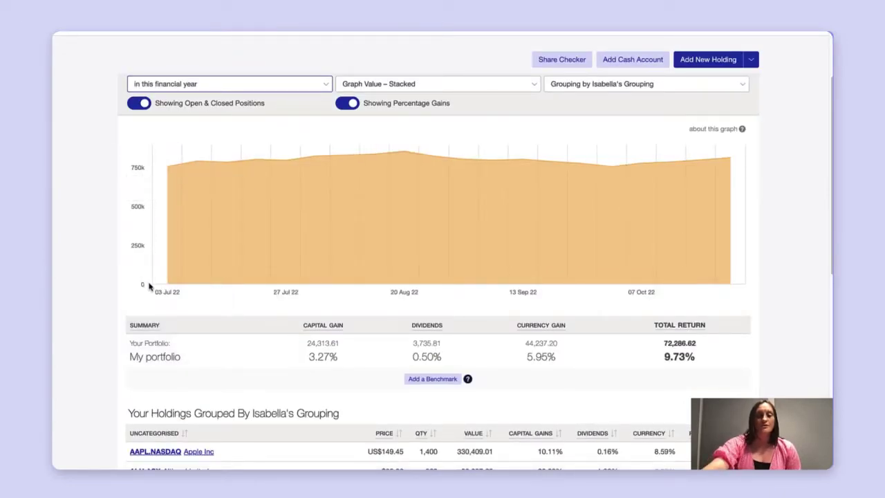
pyautogui.moveTo(166, 285)
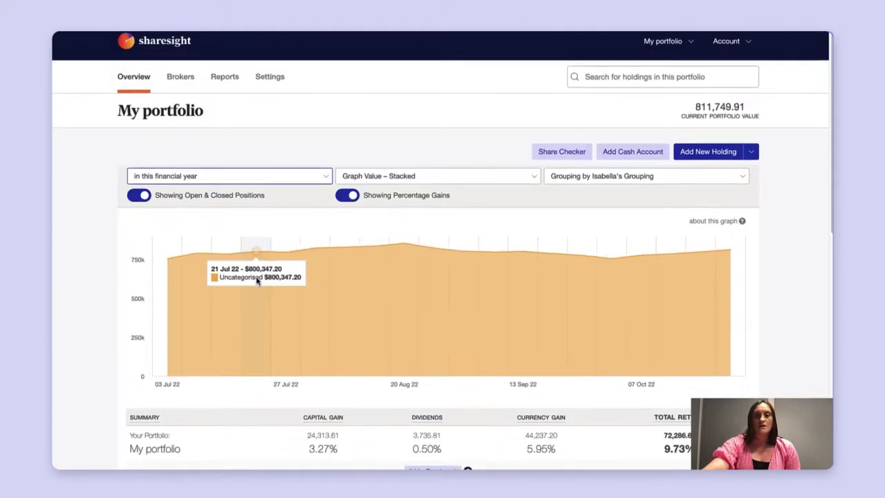
pyautogui.scroll(-5, 257, 273)
pyautogui.scroll(1, 256, 280)
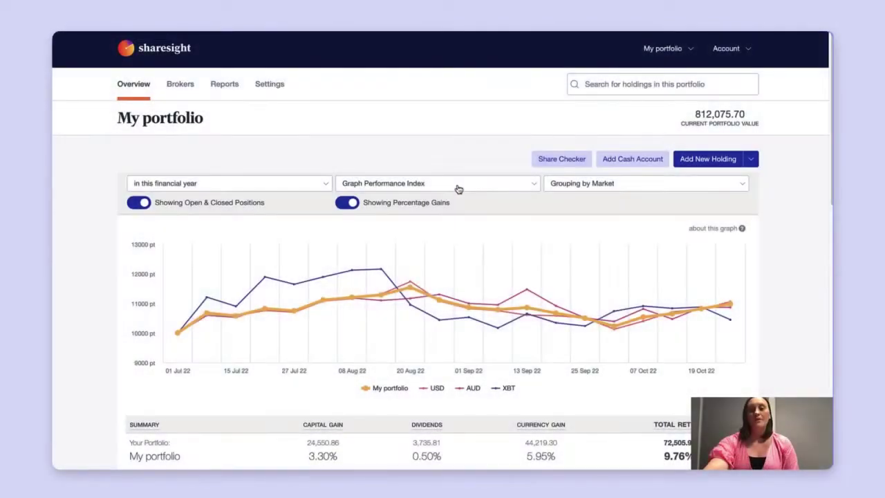
# Keep the Performance Index graph grouped by market and hide the USD line.
pyautogui.click(456, 188)
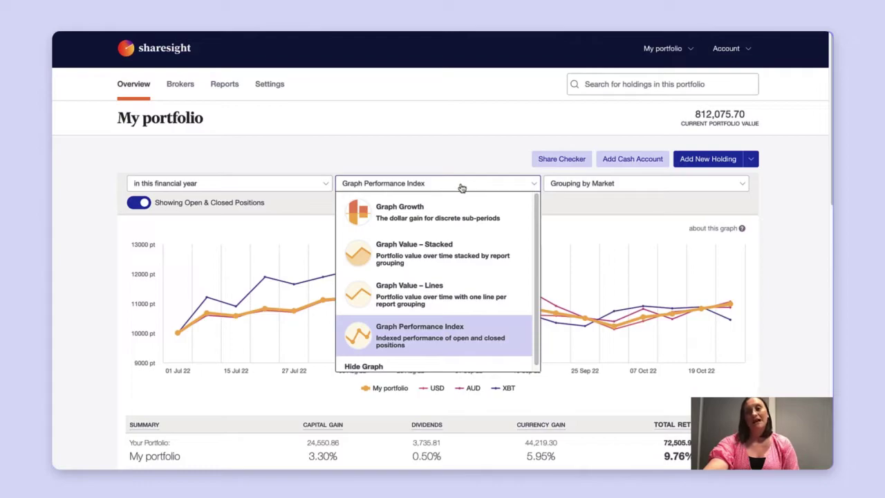
pyautogui.click(444, 164)
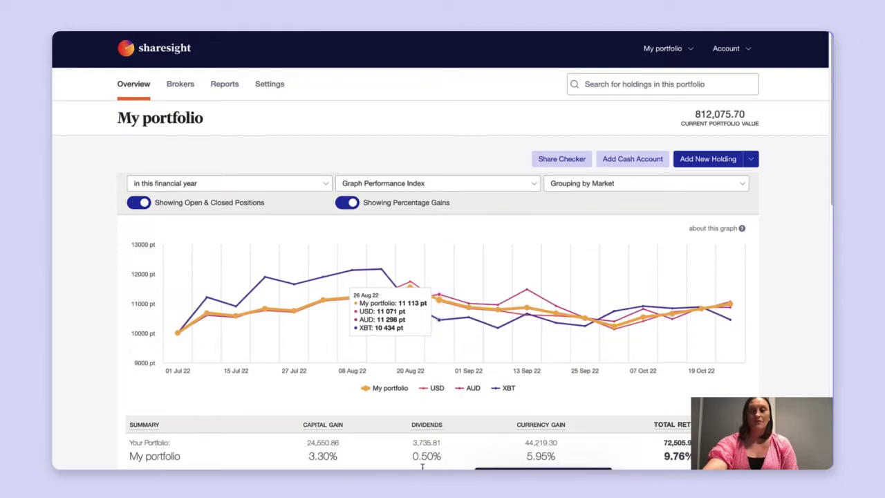
pyautogui.click(436, 389)
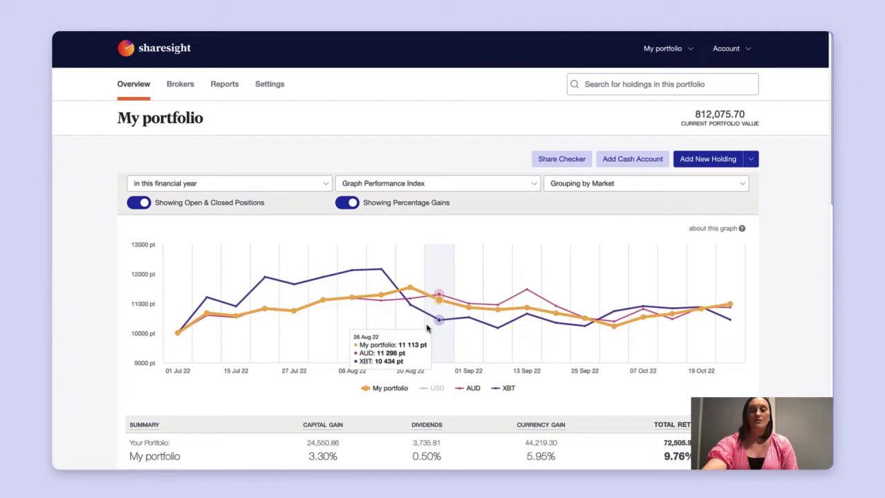
pyautogui.scroll(-4, 484, 277)
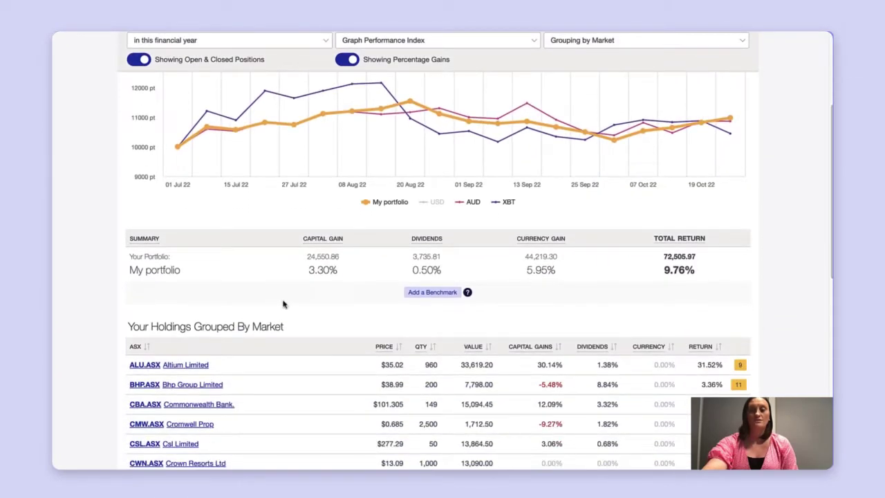
pyautogui.click(439, 293)
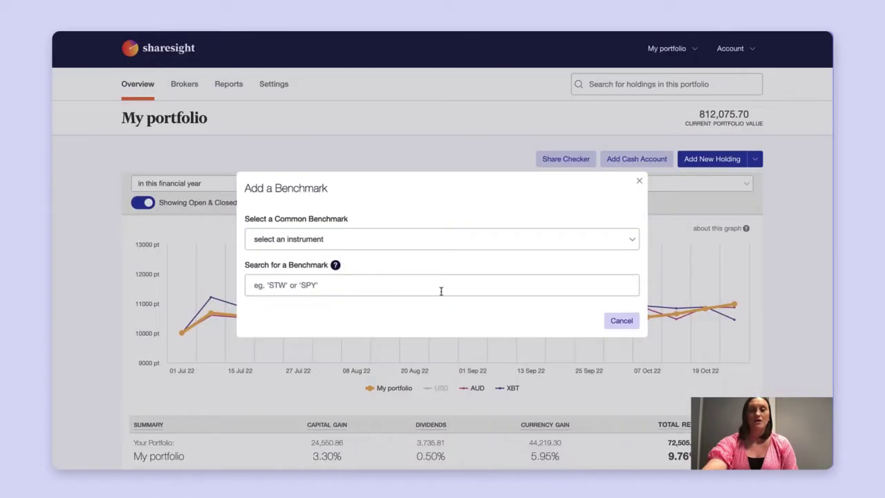
pyautogui.click(293, 241)
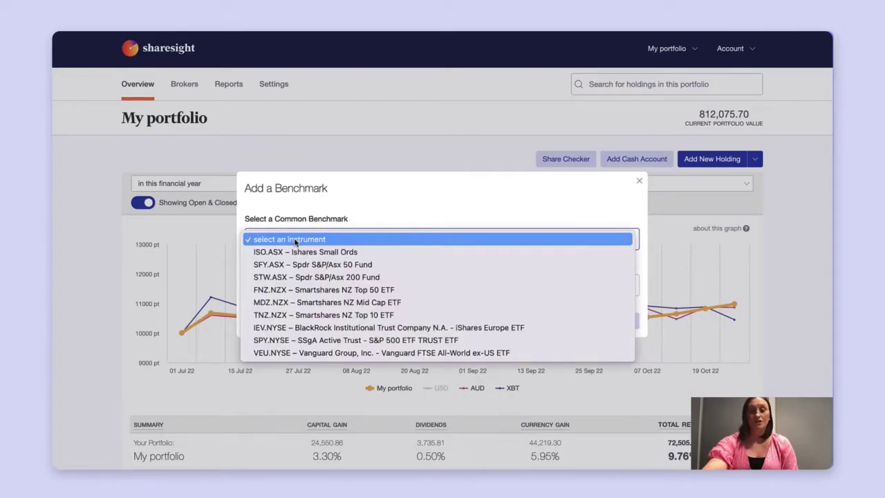
pyautogui.click(286, 218)
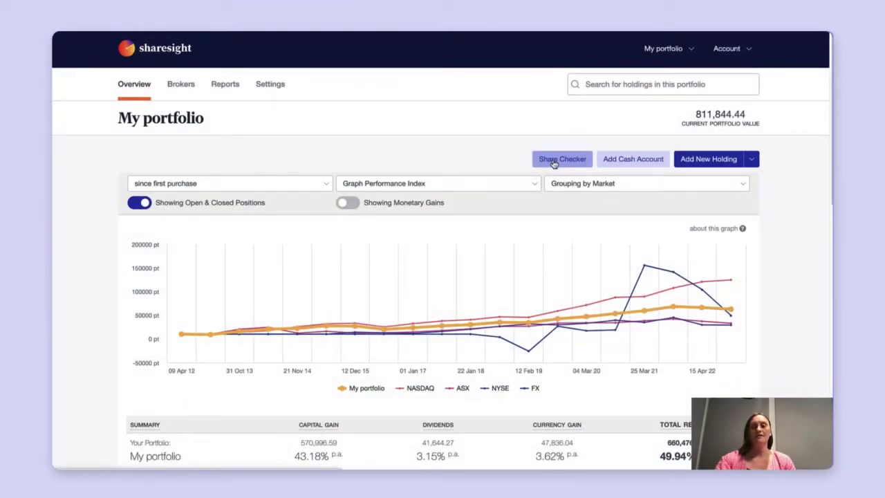
# Look up share code VDHG on the ASX market in the Share Checker.
pyautogui.click(554, 163)
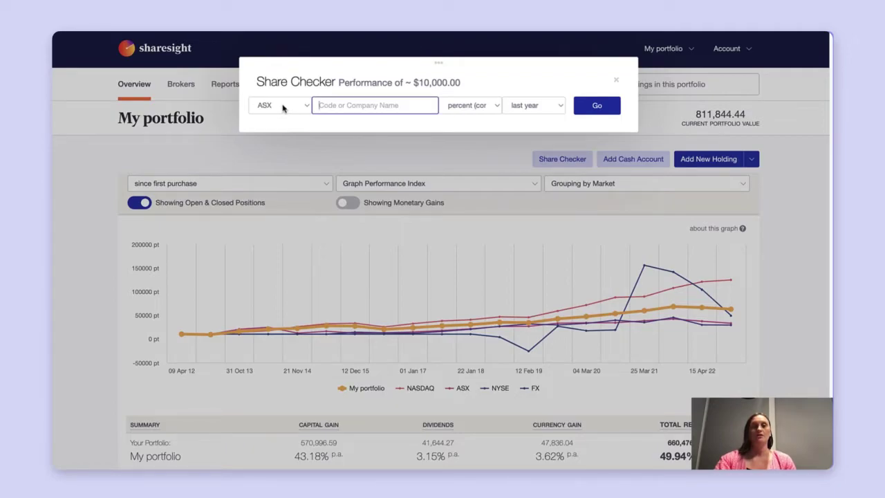
pyautogui.click(282, 108)
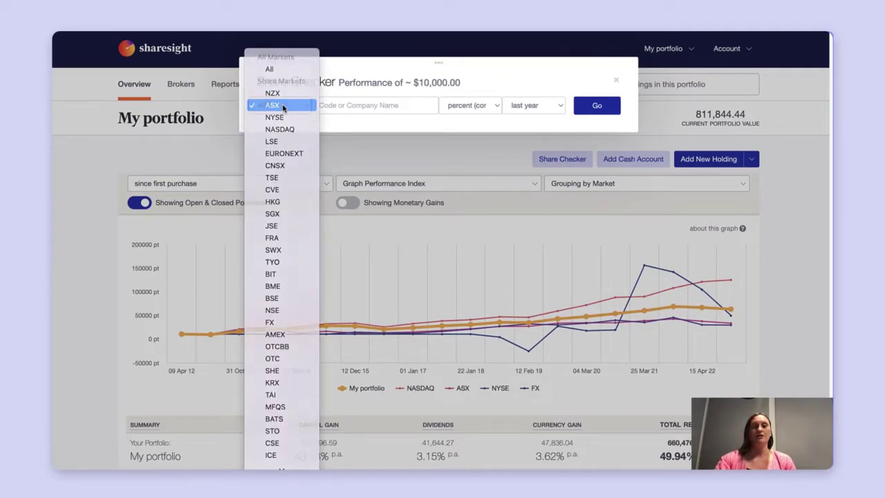
pyautogui.click(282, 106)
pyautogui.click(352, 108)
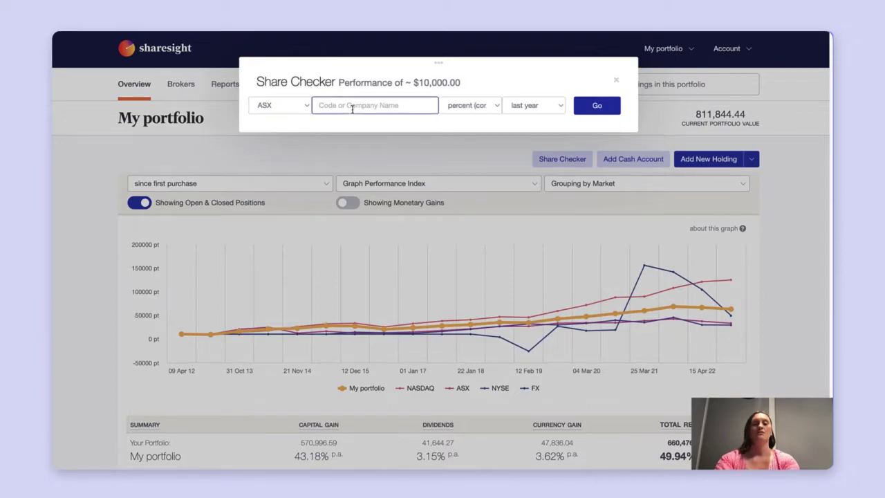
pyautogui.write('VD')
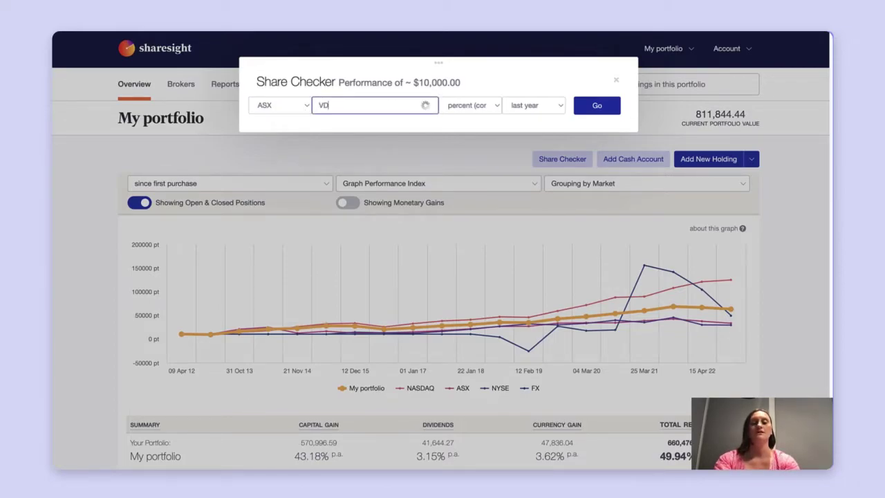
pyautogui.write('HG')
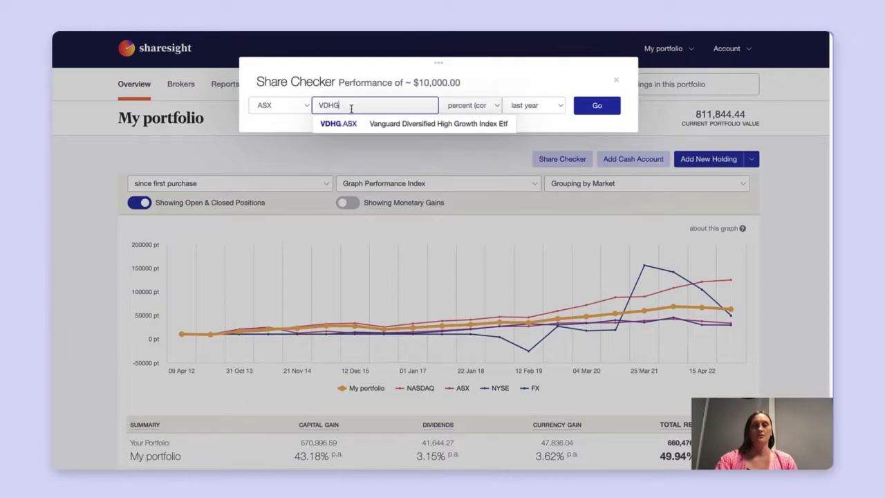
pyautogui.press('Return')
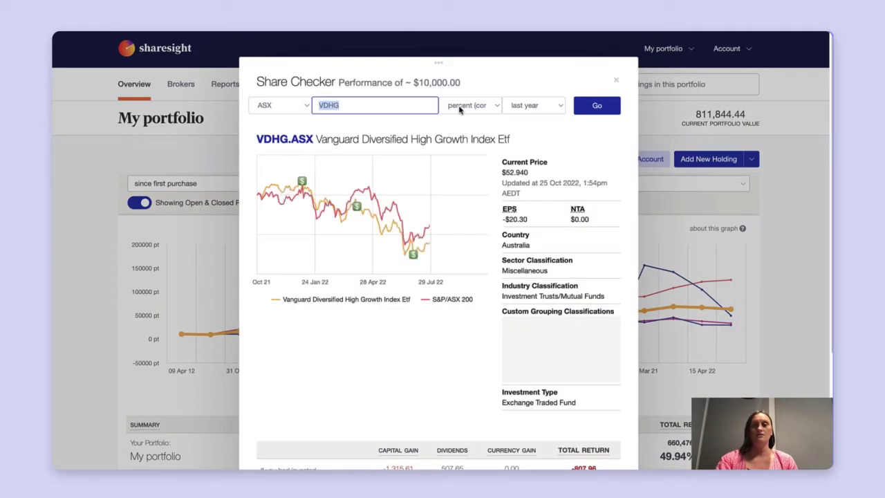
# Show VDHG's last-10-years results, then view its Dividends and Corporate Actions tabs.
pyautogui.click(538, 108)
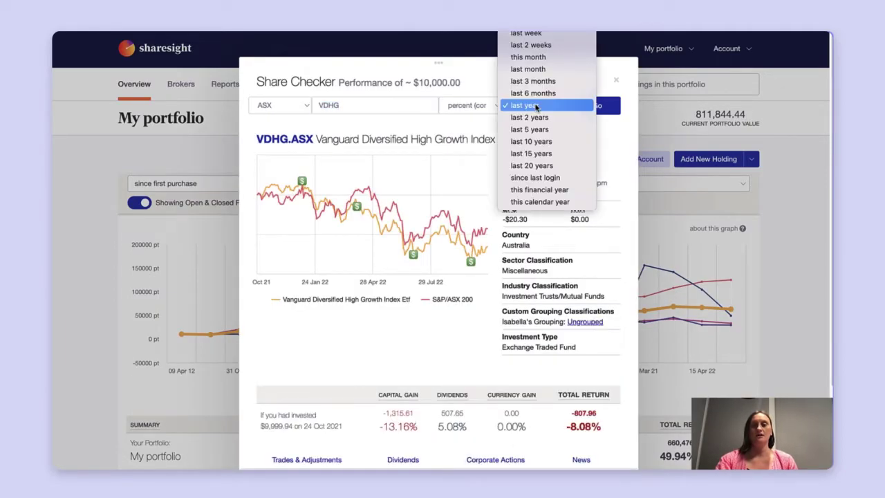
pyautogui.click(535, 143)
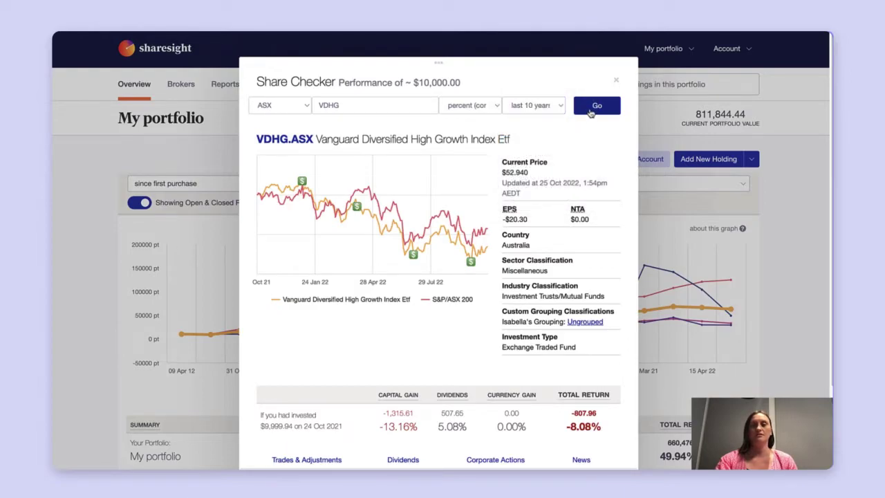
pyautogui.click(585, 113)
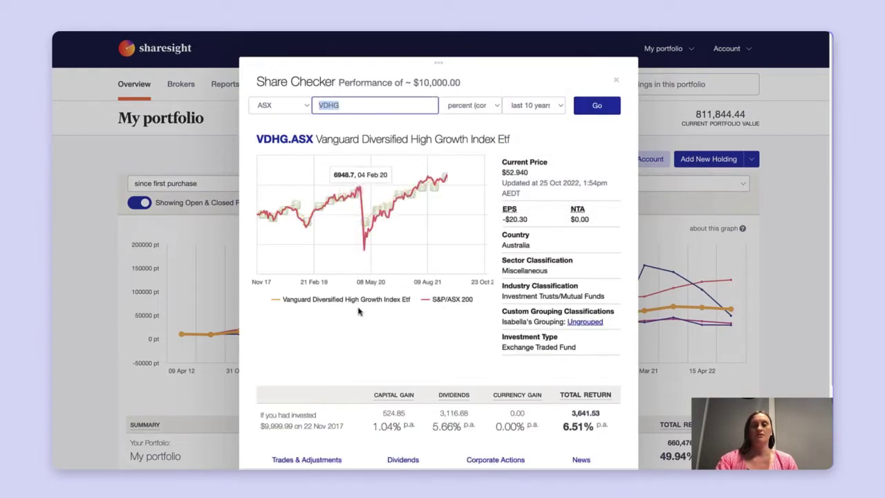
pyautogui.scroll(-3, 394, 375)
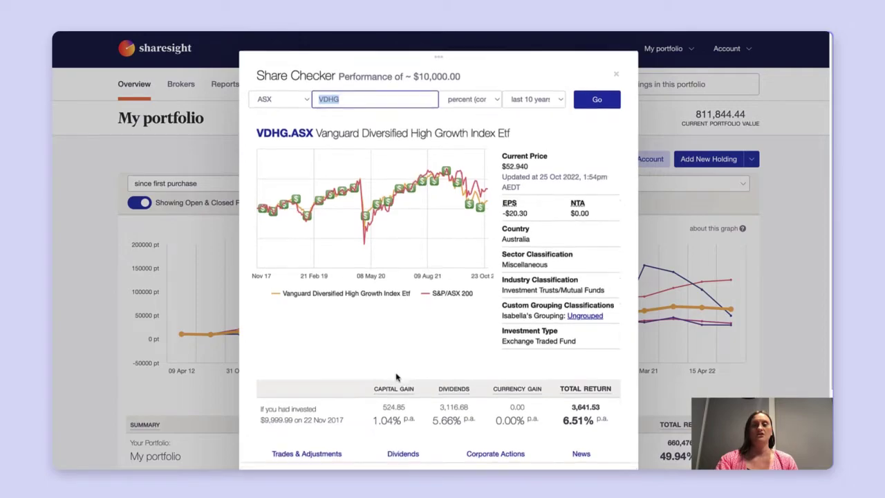
pyautogui.click(417, 360)
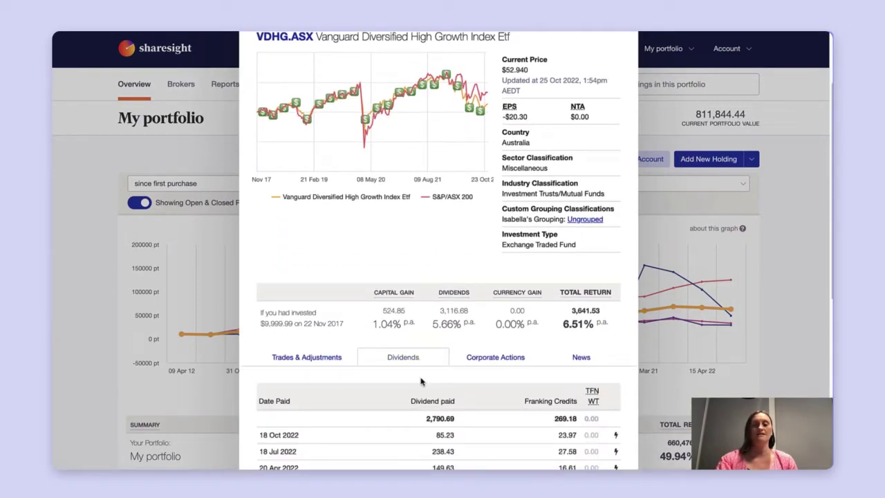
pyautogui.click(481, 364)
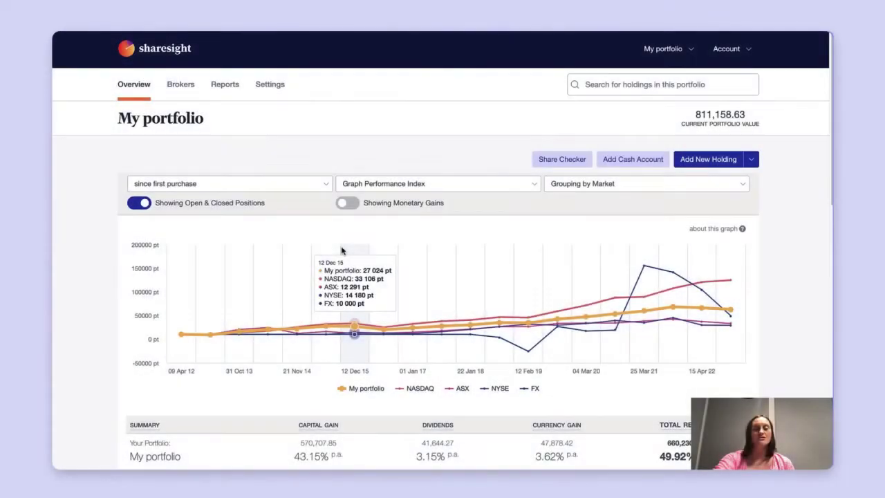
pyautogui.scroll(-5, 341, 251)
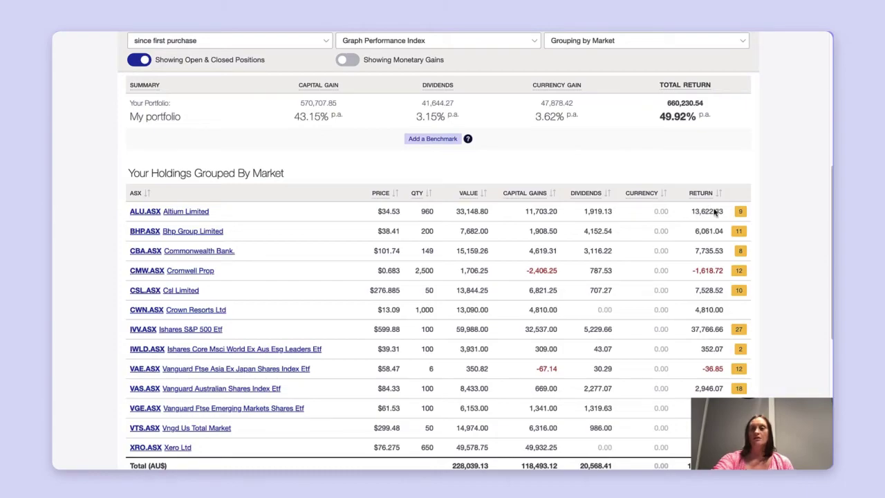
pyautogui.moveTo(740, 213)
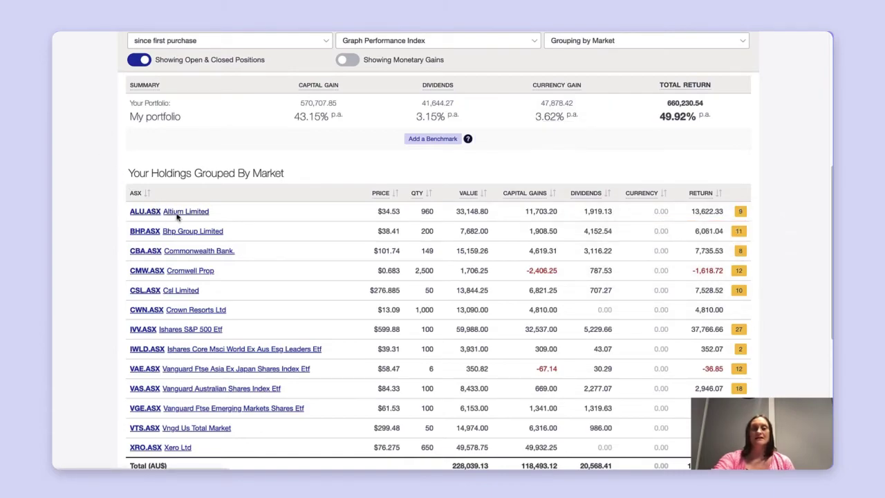
pyautogui.scroll(-3, 693, 237)
pyautogui.scroll(8, 693, 237)
pyautogui.scroll(-1, 630, 117)
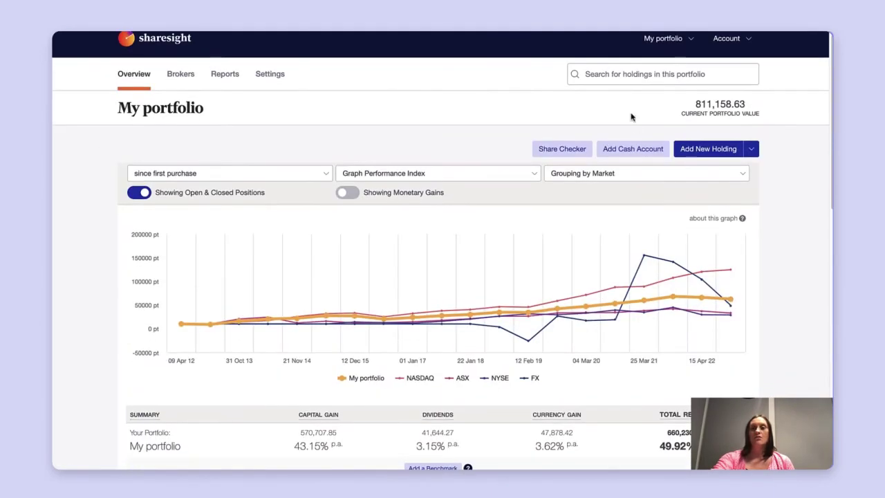
pyautogui.click(613, 72)
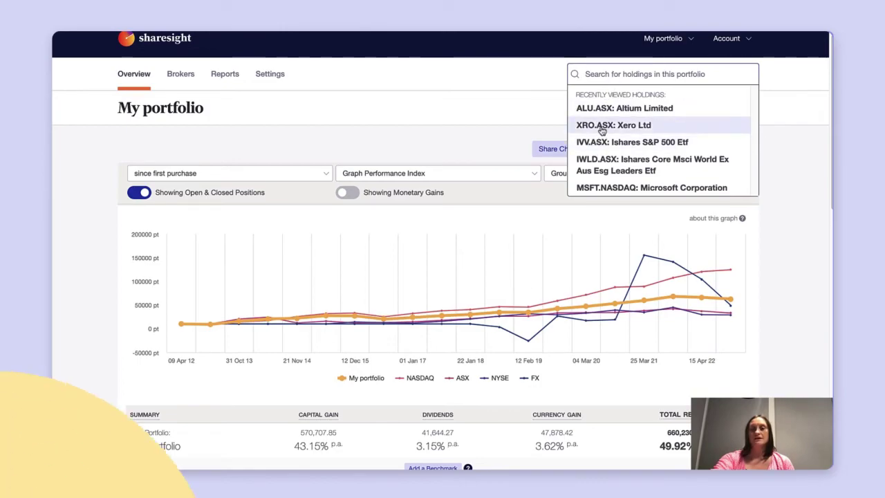